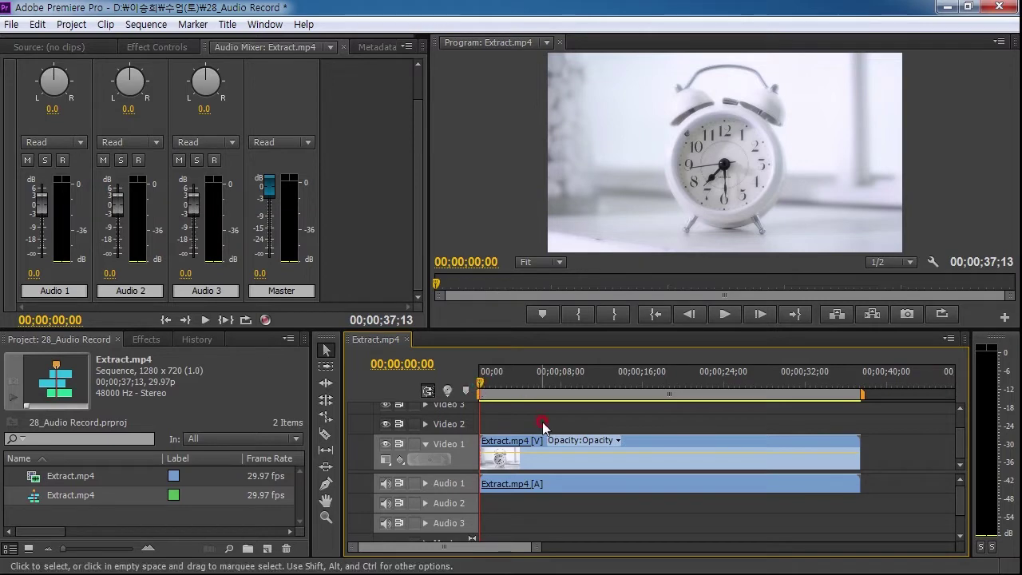
# Check the enabled microphone input and the output devices in the ASIO audio hardware settings, and accept the preferences.
pyautogui.click(38, 25)
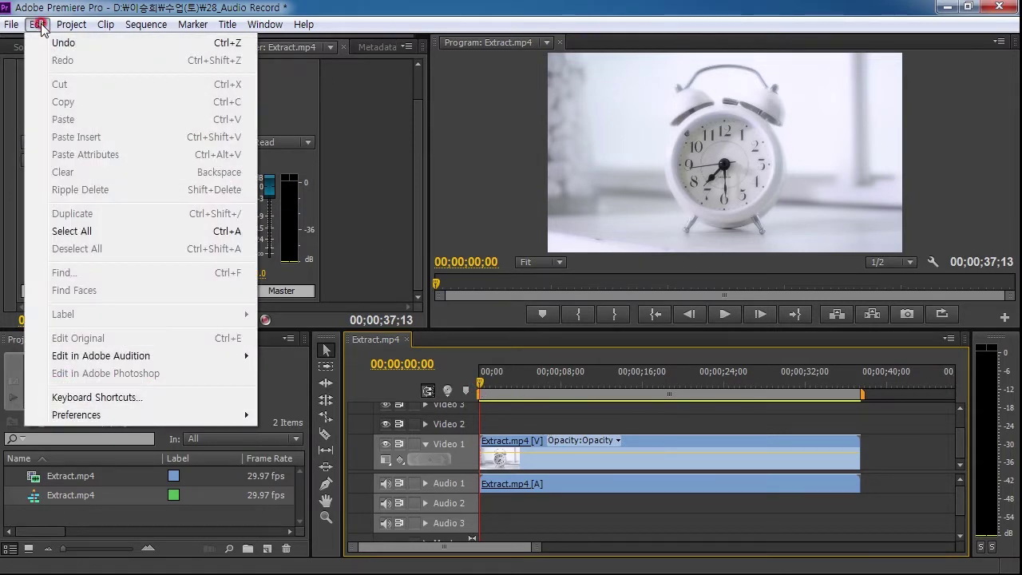
pyautogui.click(112, 415)
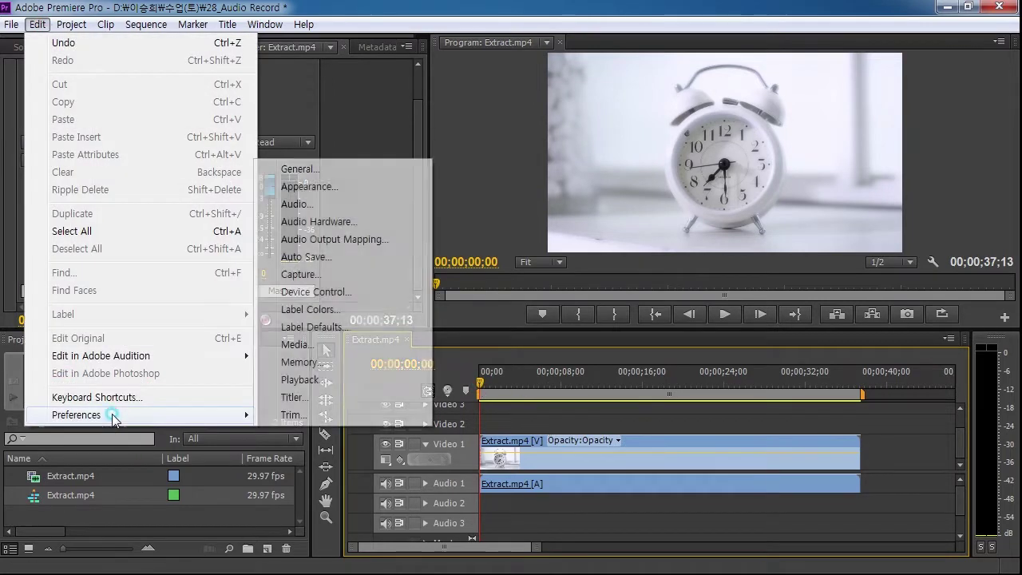
pyautogui.click(348, 223)
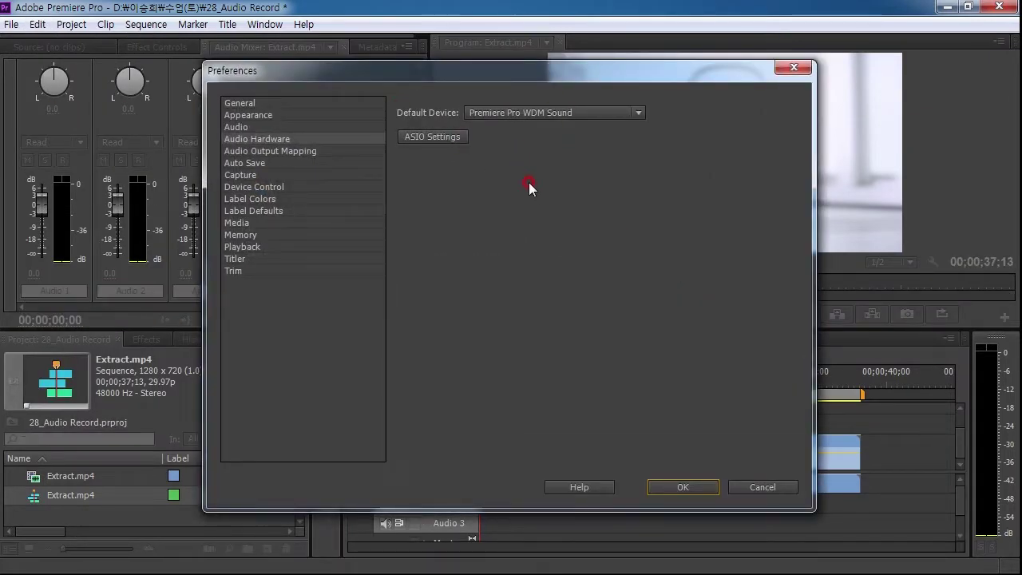
pyautogui.click(434, 138)
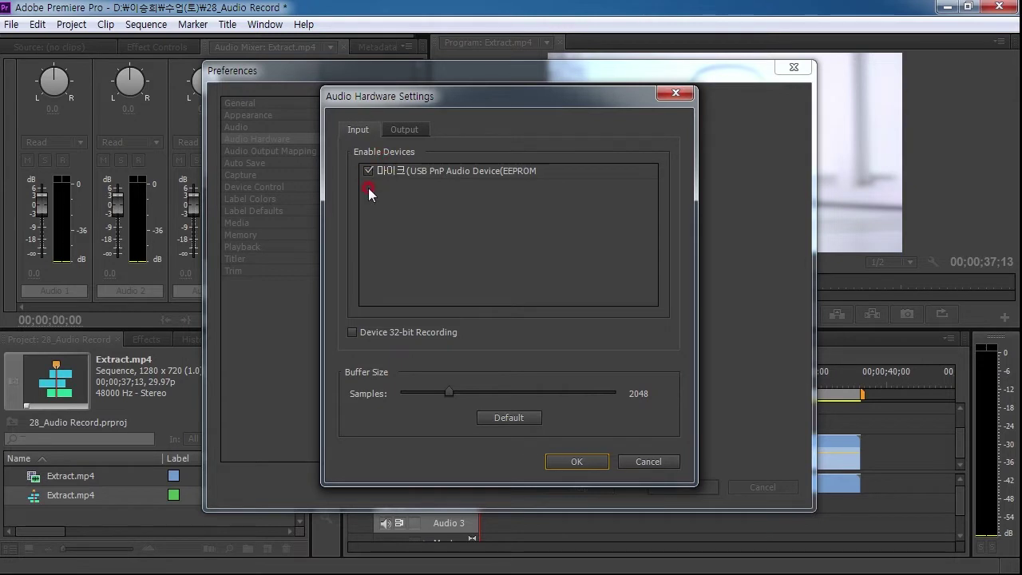
pyautogui.click(411, 131)
pyautogui.click(367, 130)
pyautogui.click(580, 463)
pyautogui.click(697, 487)
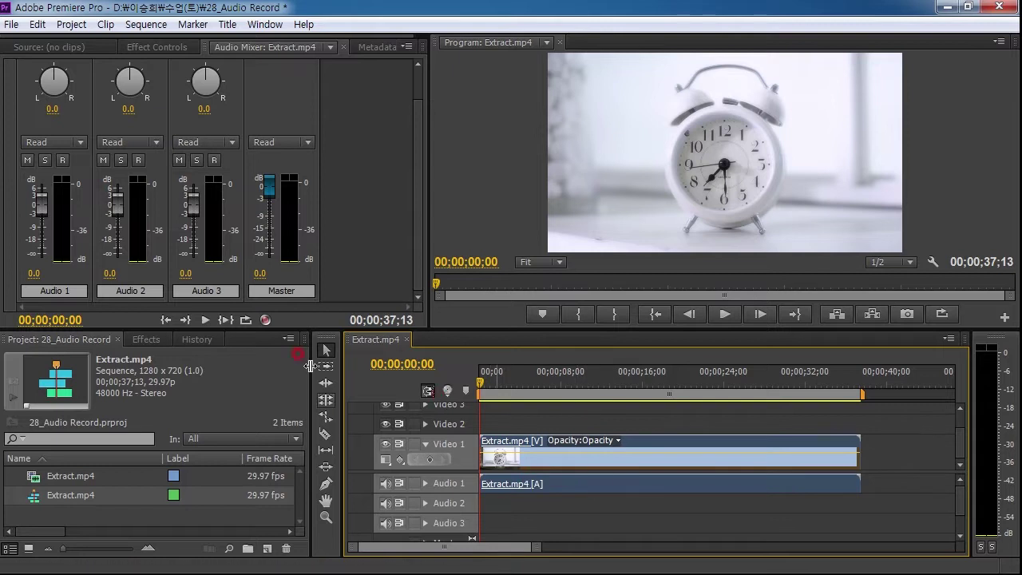
# Preview the opening of the sequence, and return the playhead to 00;00;00;00.
pyautogui.press('space')
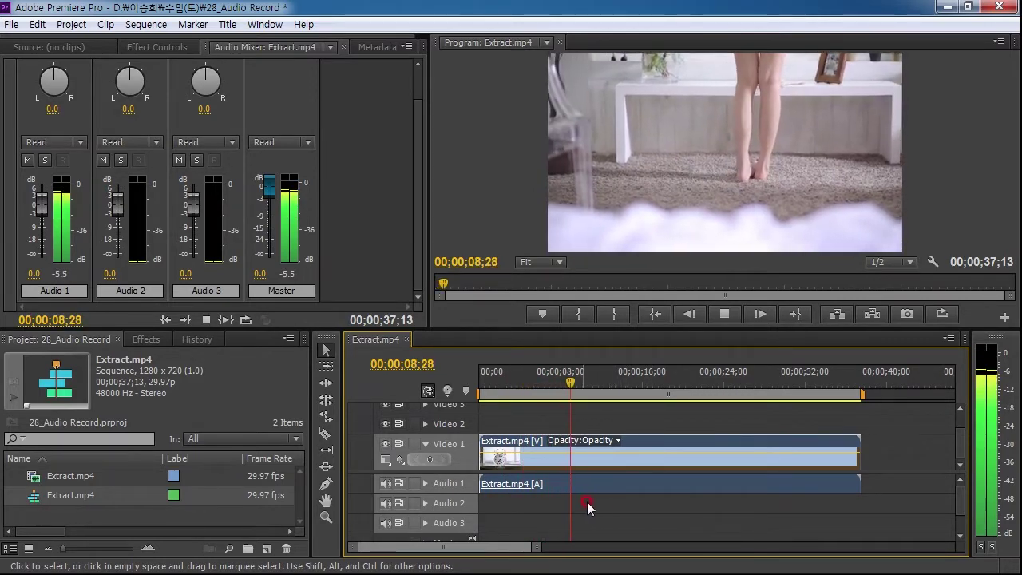
pyautogui.press('space')
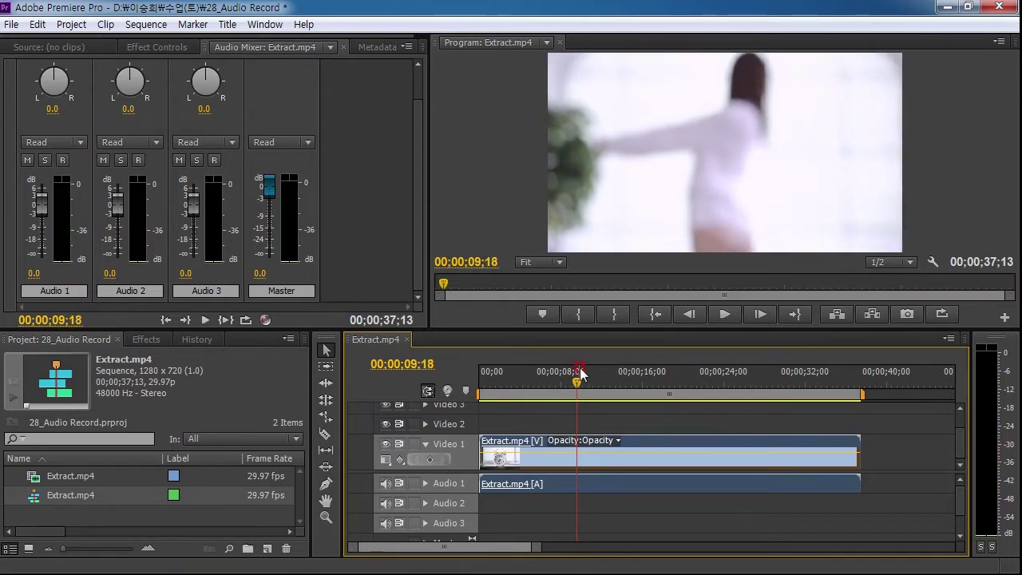
pyautogui.moveTo(578, 385); pyautogui.dragTo(479, 393)
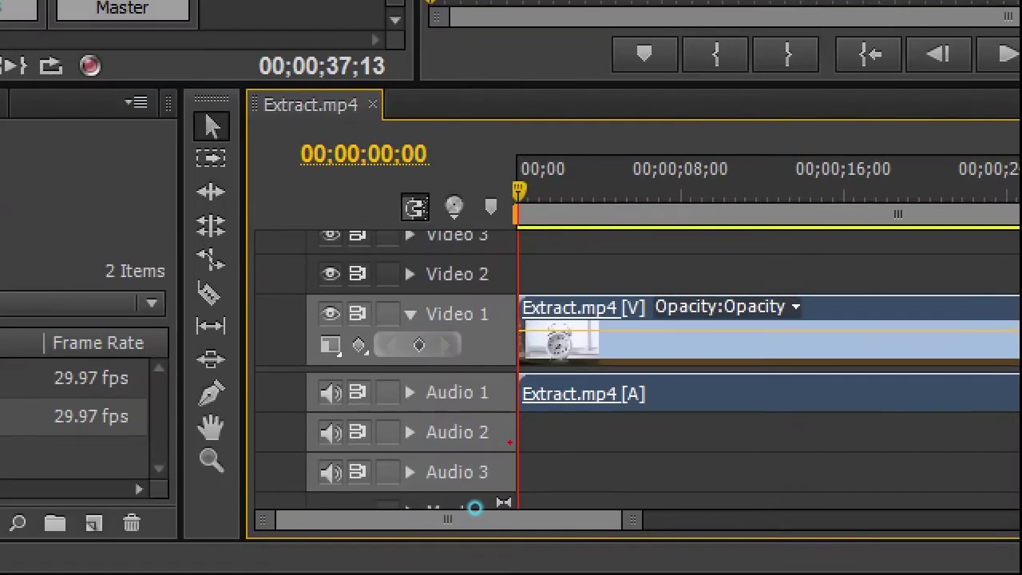
pyautogui.moveTo(501, 441)
pyautogui.mouseDown()
pyautogui.moveTo(393, 455)
pyautogui.moveTo(393, 410)
pyautogui.moveTo(532, 434)
pyautogui.moveTo(499, 436)
pyautogui.mouseUp()
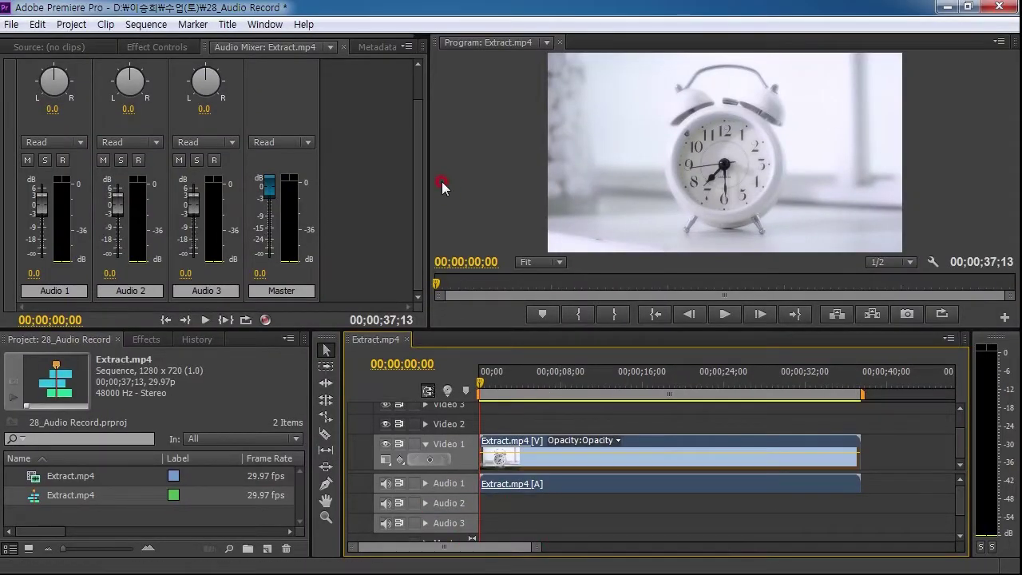
# Enlarge the Audio Mixer area and arm the Audio 2 track for recording.
pyautogui.moveTo(343, 328); pyautogui.dragTo(347, 361)
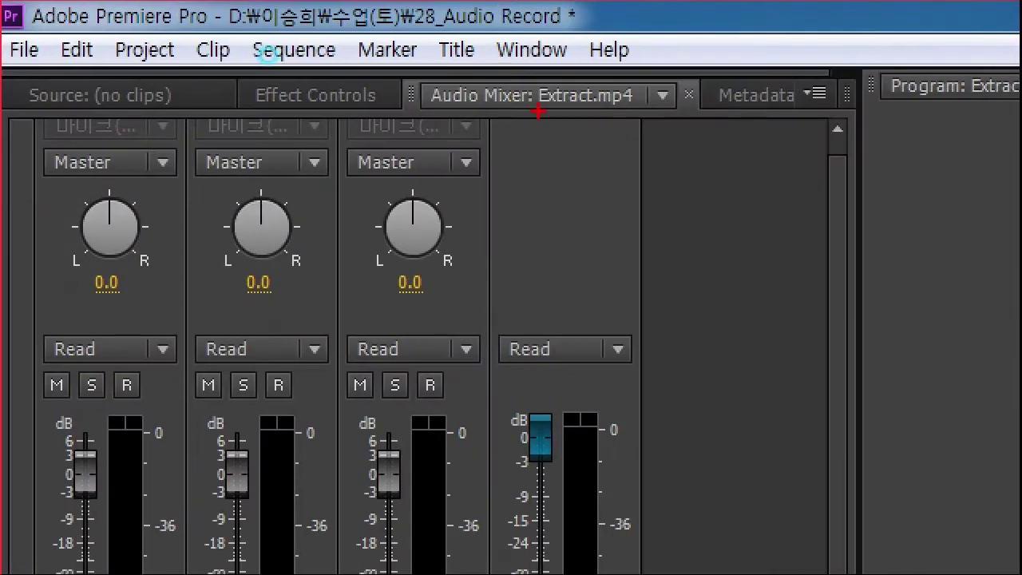
pyautogui.moveTo(267, 54)
pyautogui.mouseDown()
pyautogui.moveTo(226, 65)
pyautogui.moveTo(264, 34)
pyautogui.mouseUp()
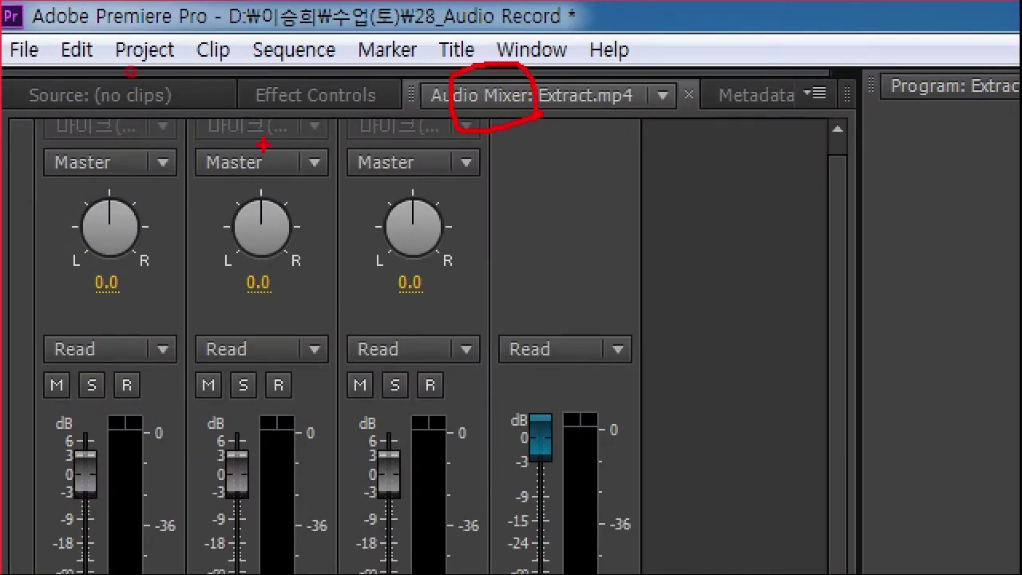
pyautogui.moveTo(272, 116)
pyautogui.mouseDown()
pyautogui.moveTo(312, 288)
pyautogui.moveTo(321, 280)
pyautogui.mouseUp()
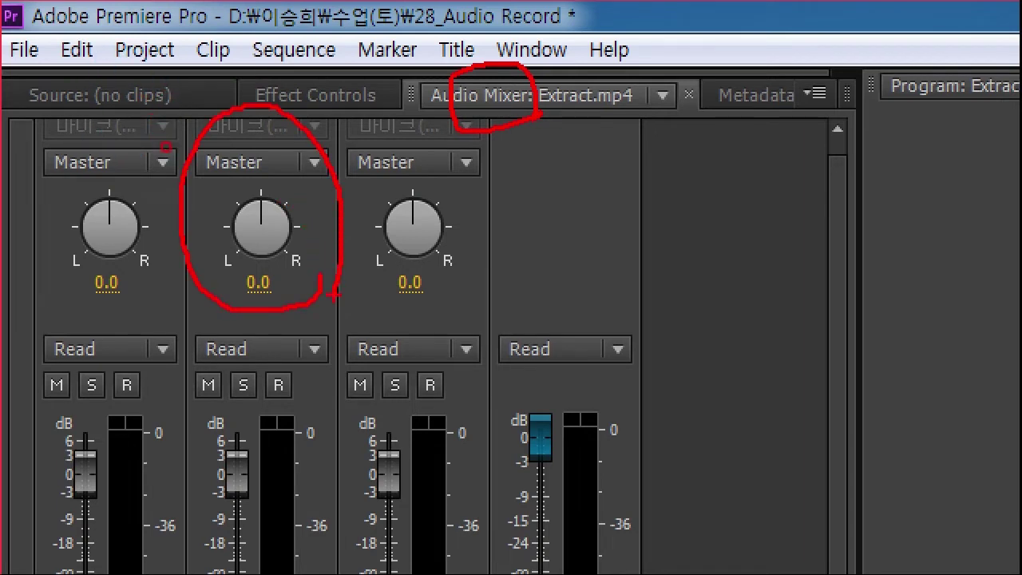
pyautogui.moveTo(311, 387)
pyautogui.mouseDown()
pyautogui.moveTo(268, 396)
pyautogui.moveTo(289, 368)
pyautogui.moveTo(304, 413)
pyautogui.mouseUp()
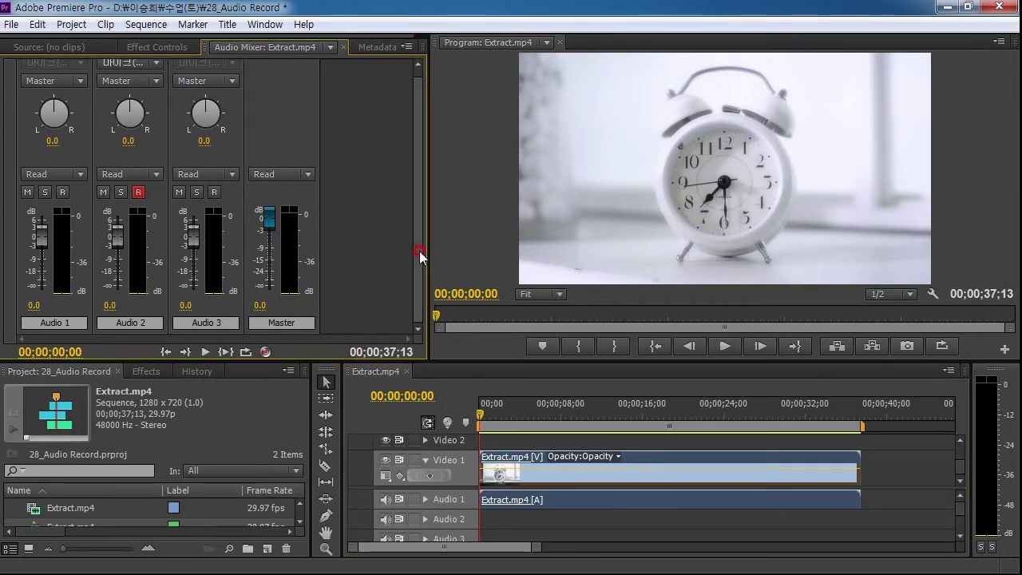
# Record a microphone voice-over onto Audio 2 from the sequence start, stopping at about 00;00;10;10.
pyautogui.click(266, 352)
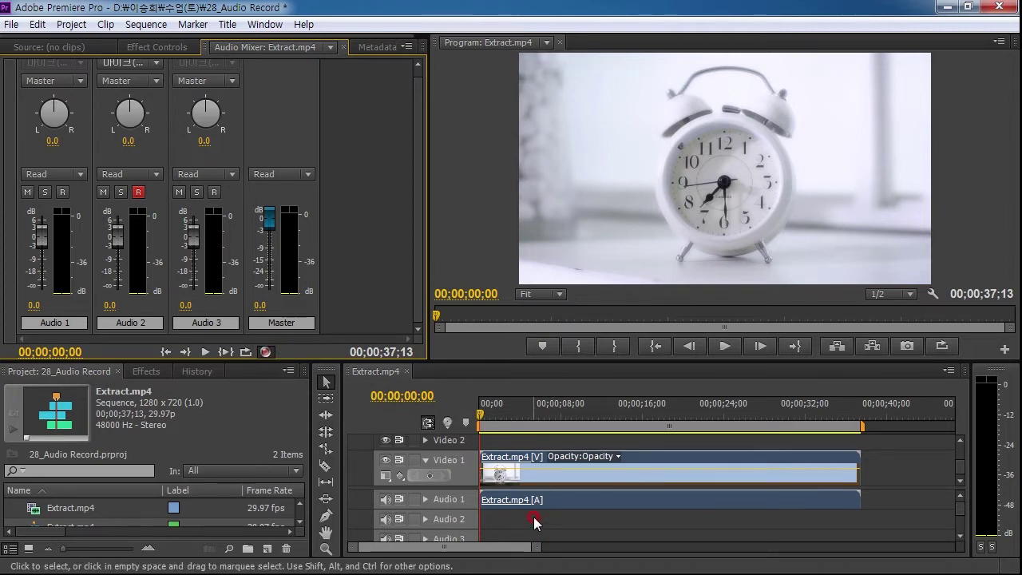
pyautogui.hotkey('ctrl', 'a')
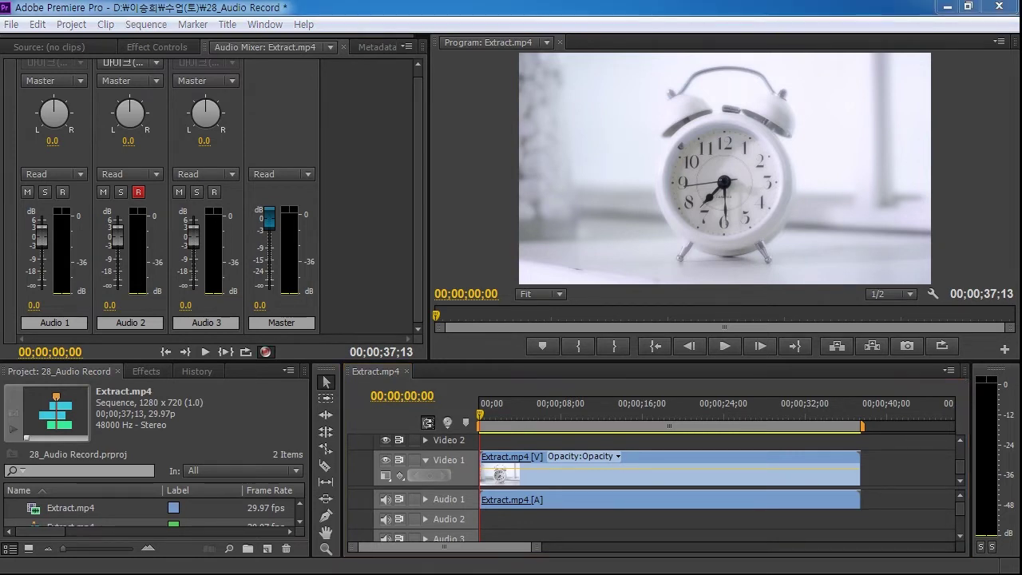
pyautogui.click(421, 275)
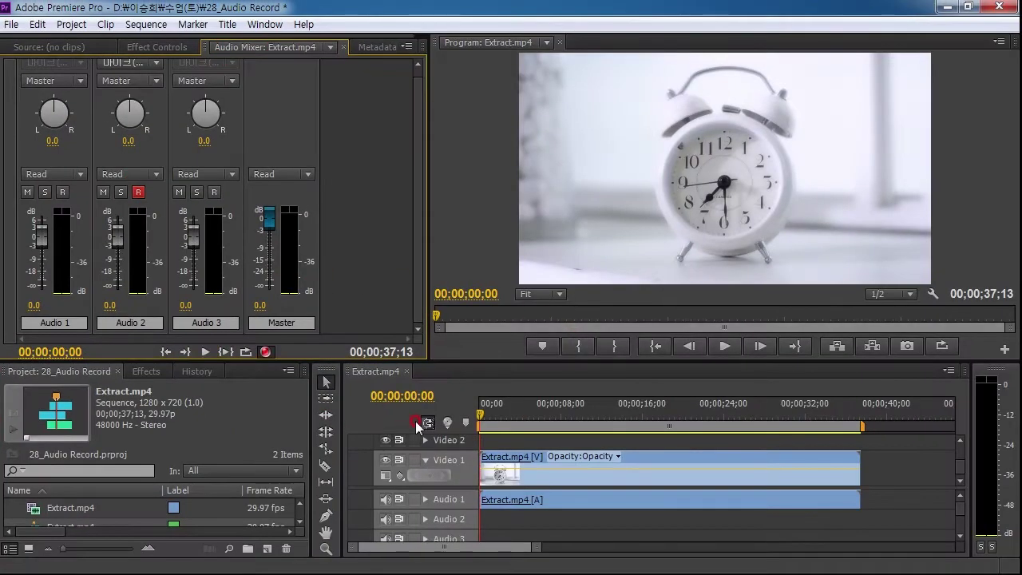
pyautogui.press('space')
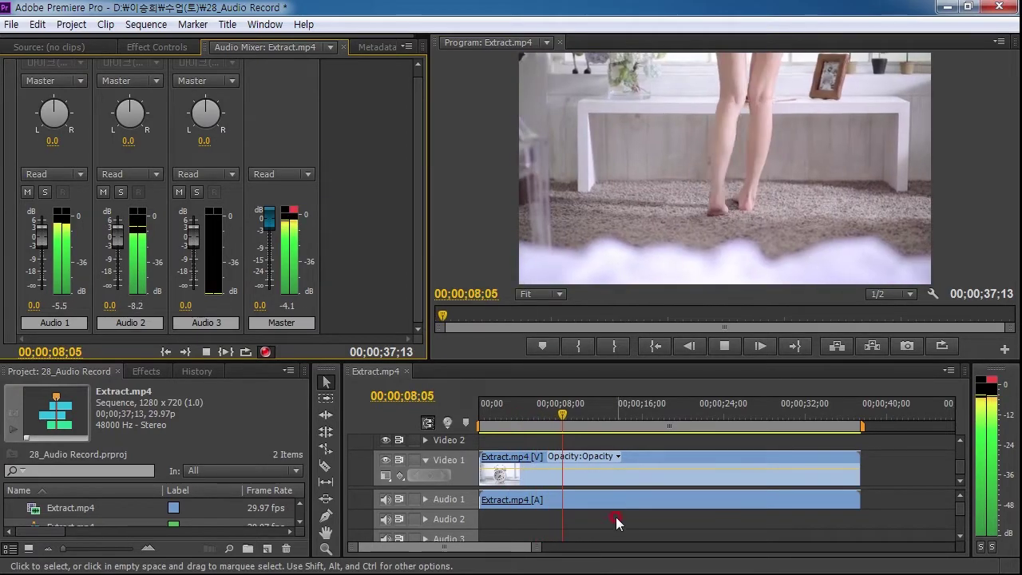
pyautogui.click(206, 352)
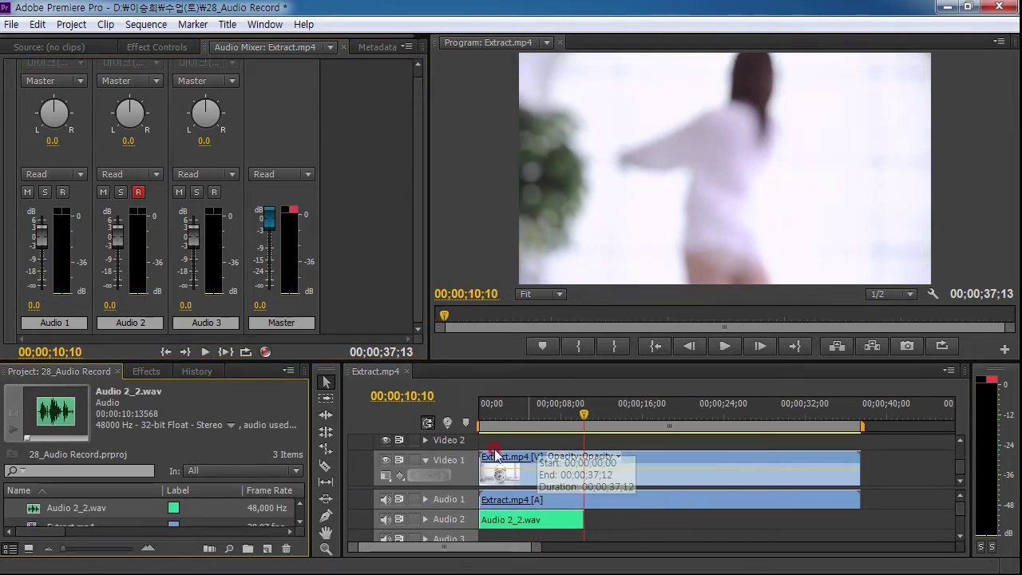
# Enlarge the timeline area and expand the Audio 1 and Audio 2 tracks to show their waveforms.
pyautogui.moveTo(534, 361); pyautogui.dragTo(534, 265)
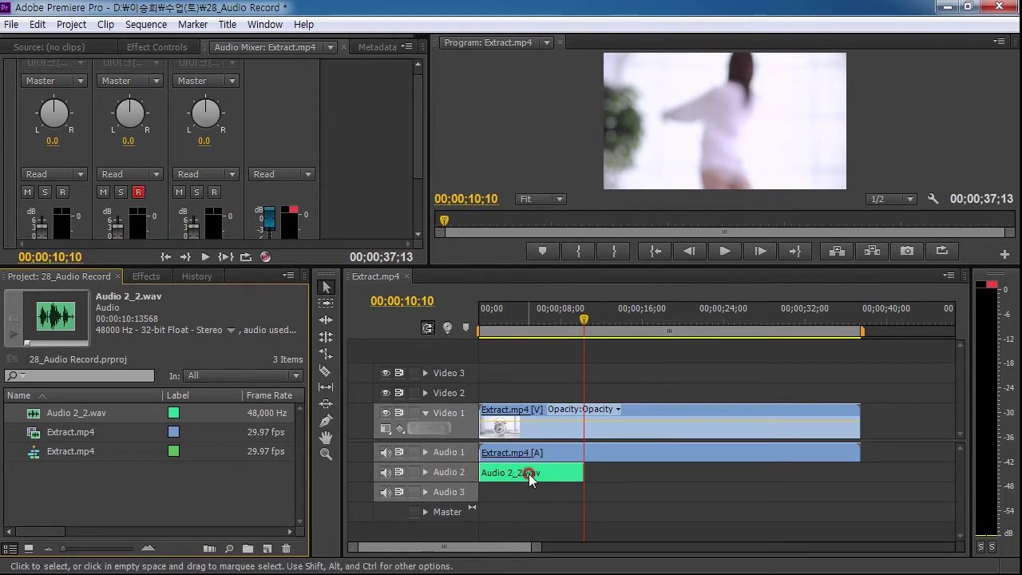
pyautogui.click(425, 472)
pyautogui.click(425, 452)
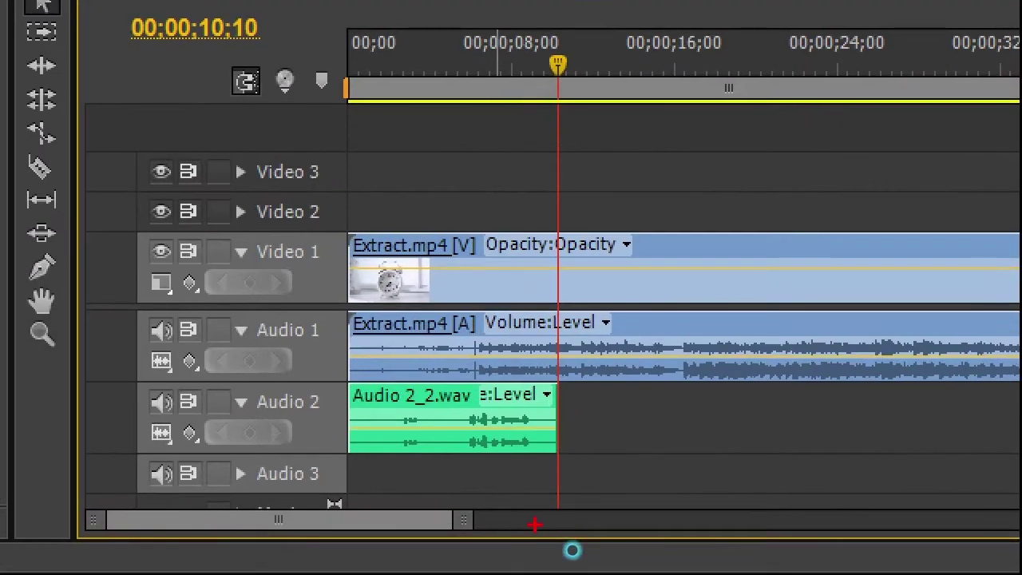
pyautogui.moveTo(552, 480)
pyautogui.mouseDown()
pyautogui.moveTo(495, 479)
pyautogui.moveTo(479, 323)
pyautogui.moveTo(553, 471)
pyautogui.mouseUp()
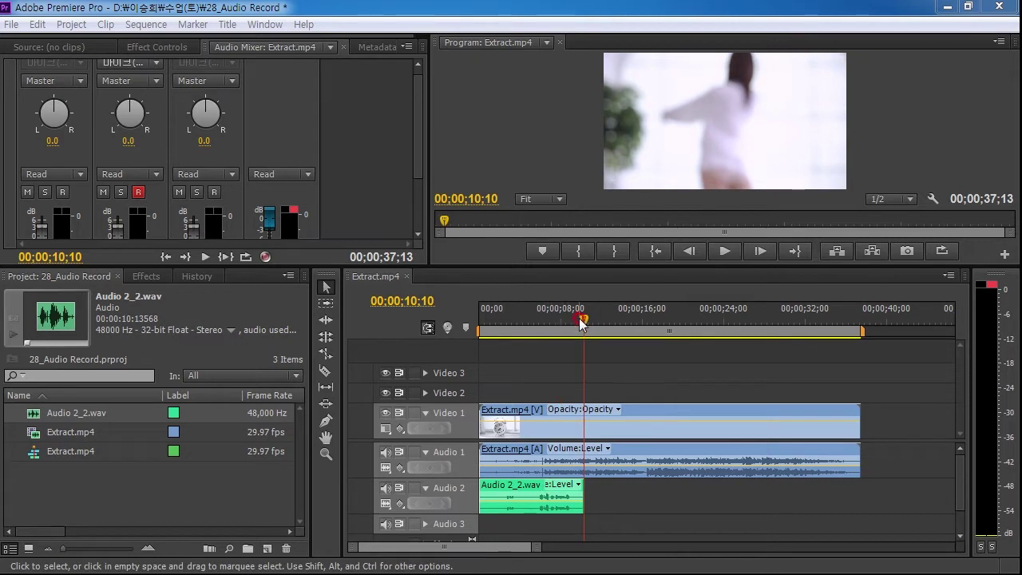
# Play the sequence from the start to compare the recorded voice-over with the original audio.
pyautogui.press('Home')
pyautogui.press('space')
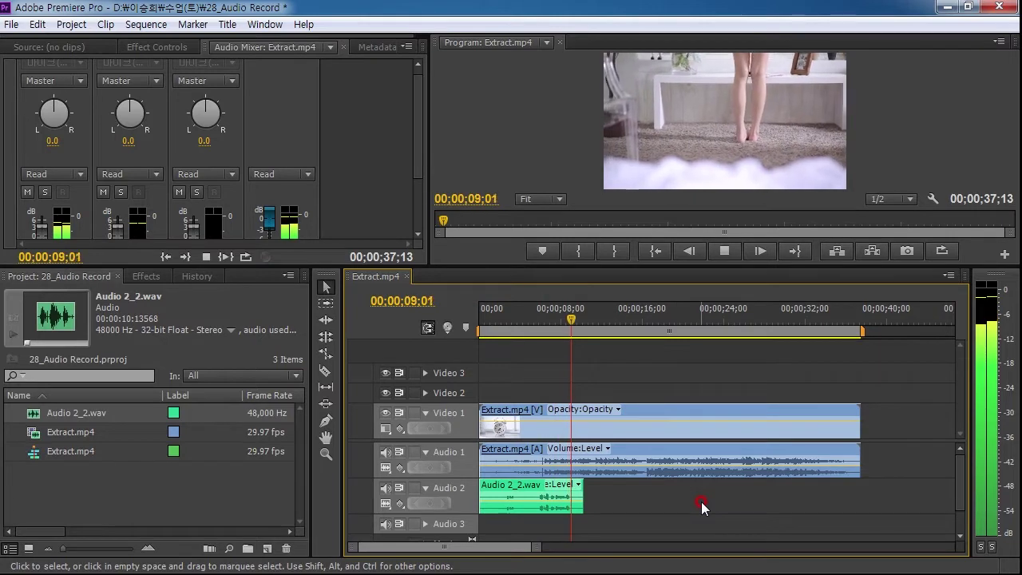
pyautogui.press('space')
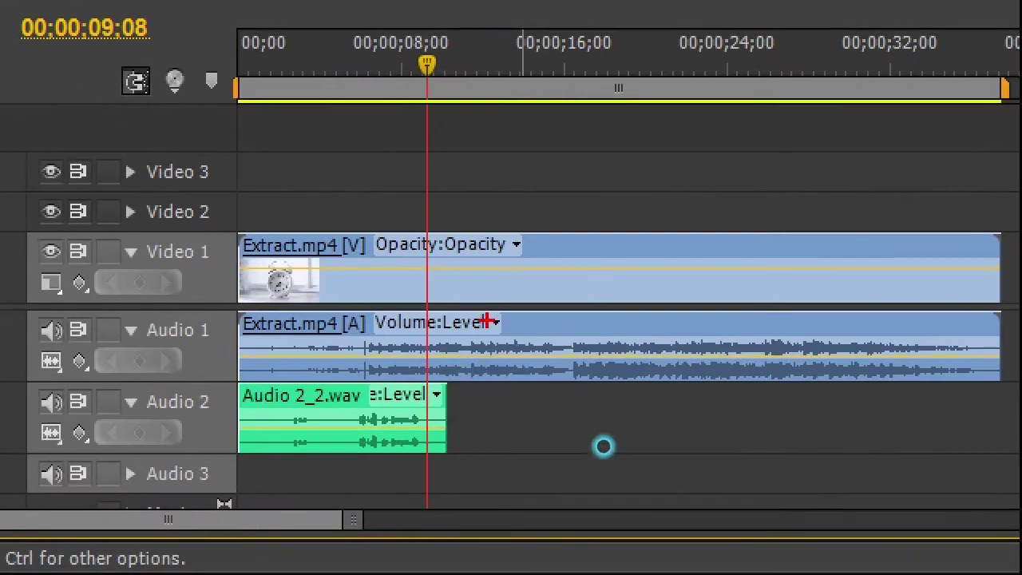
pyautogui.moveTo(604, 447); pyautogui.dragTo(610, 503)
pyautogui.moveTo(477, 377); pyautogui.dragTo(521, 387)
pyautogui.moveTo(385, 431); pyautogui.dragTo(396, 499)
pyautogui.moveTo(359, 457)
pyautogui.mouseDown()
pyautogui.moveTo(416, 440)
pyautogui.moveTo(420, 483)
pyautogui.mouseUp()
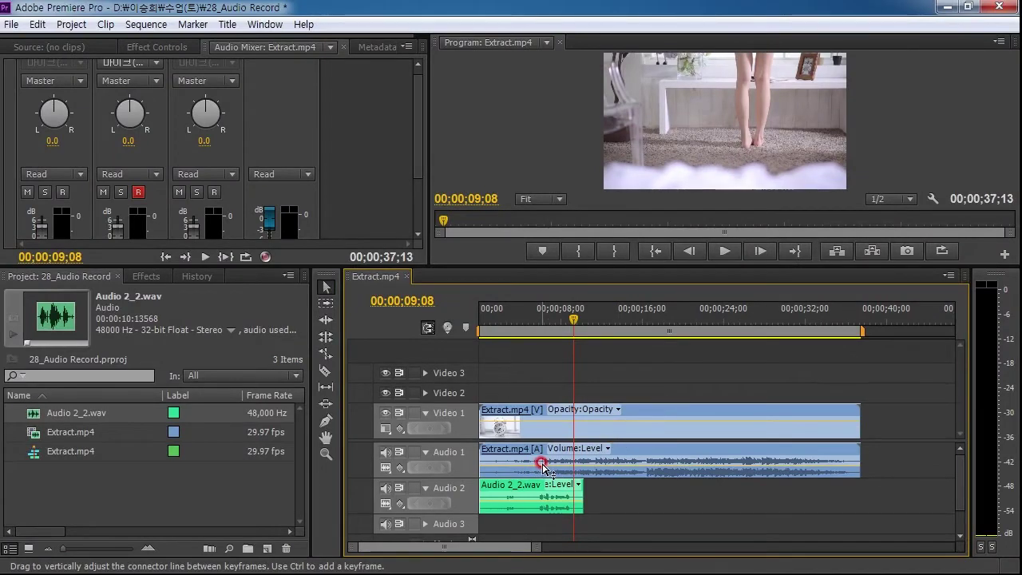
# Add four volume keyframes each to the Extract.mp4 audio and Audio 2_2.wav, around the spoken part between about 5 and 9 seconds.
pyautogui.press('=')
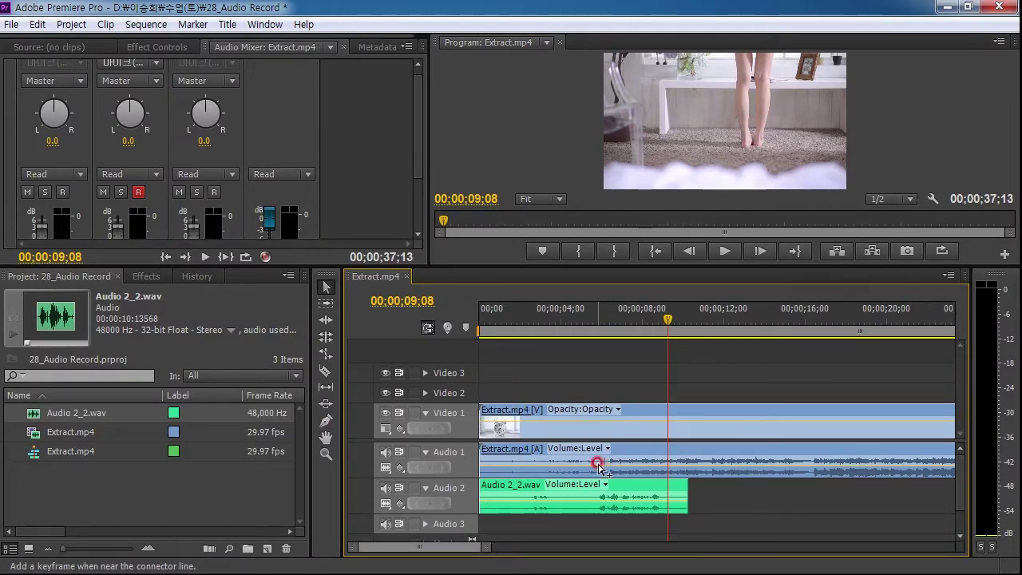
pyautogui.keyDown('ctrl'); pyautogui.click(596, 465); pyautogui.keyUp('ctrl')
pyautogui.keyDown('ctrl'); pyautogui.click(610, 465); pyautogui.keyUp('ctrl')
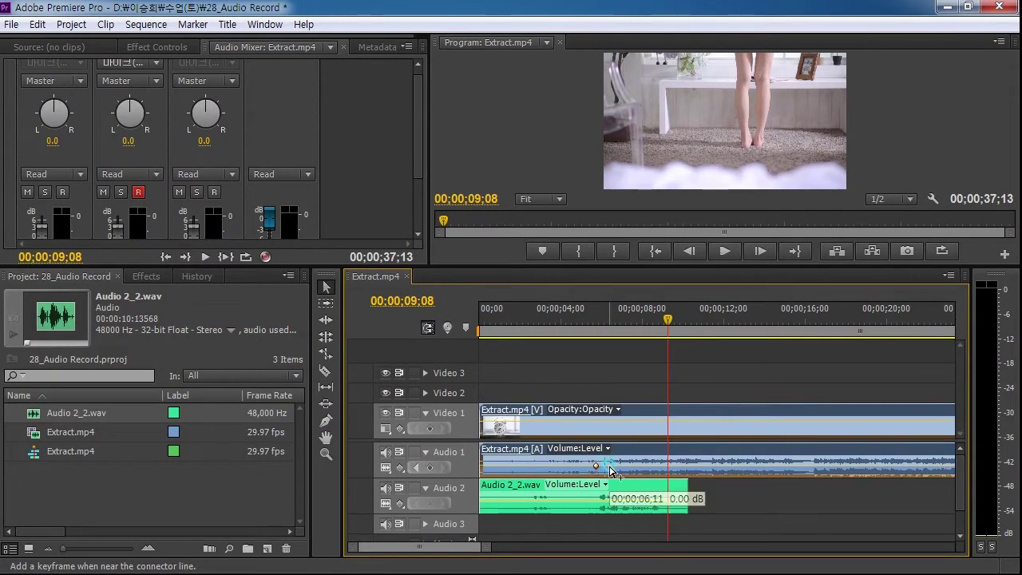
pyautogui.keyDown('ctrl'); pyautogui.click(658, 466); pyautogui.keyUp('ctrl')
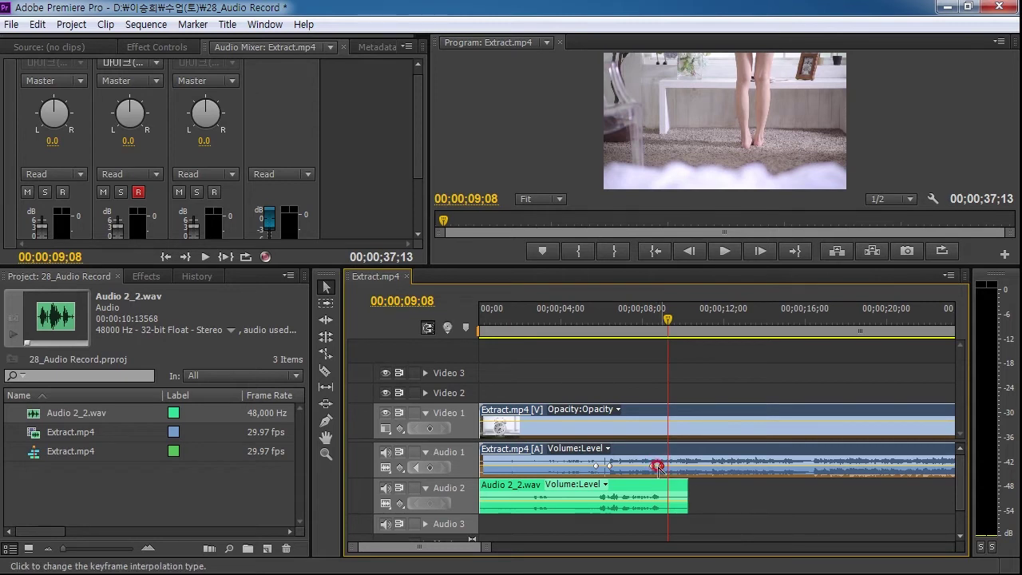
pyautogui.keyDown('ctrl'); pyautogui.click(596, 499); pyautogui.keyUp('ctrl')
pyautogui.keyDown('ctrl'); pyautogui.click(611, 501); pyautogui.keyUp('ctrl')
pyautogui.keyDown('ctrl'); pyautogui.click(654, 501); pyautogui.keyUp('ctrl')
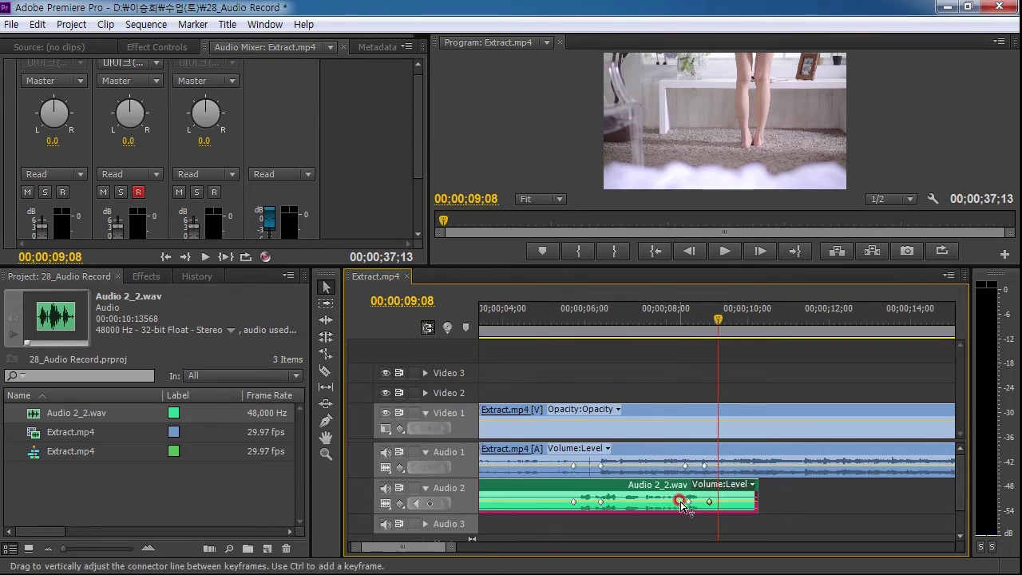
# Maximize the timeline and raise the two middle volume keyframes of Audio 2_2.wav slightly above 0 dB.
pyautogui.press('`')
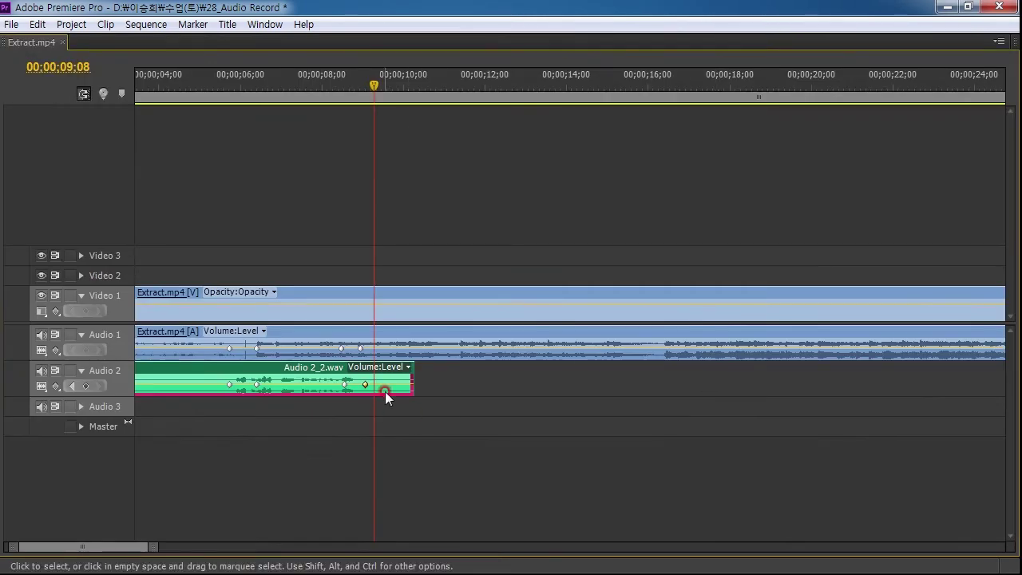
pyautogui.press('=')
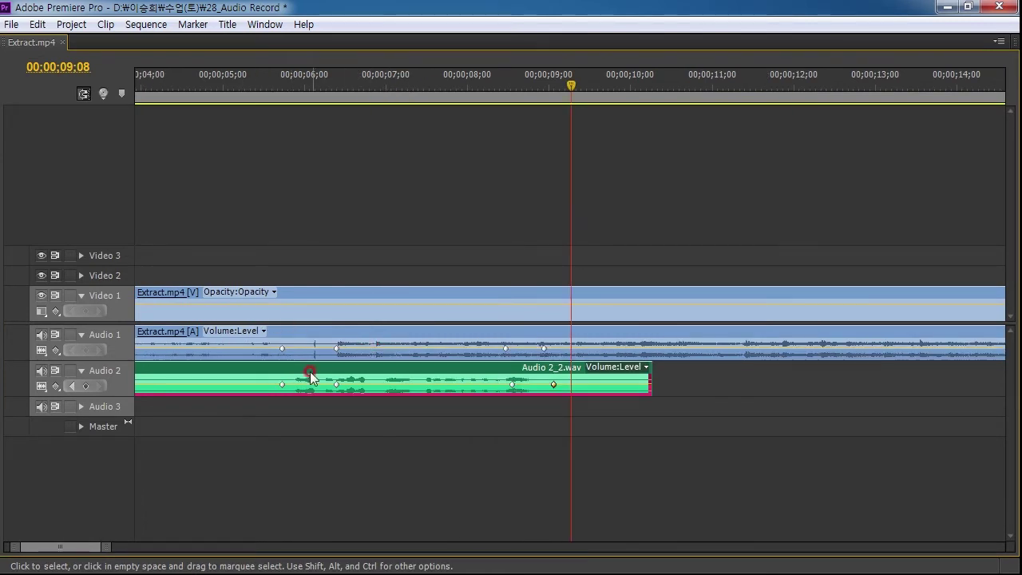
pyautogui.moveTo(336, 383); pyautogui.dragTo(337, 378)
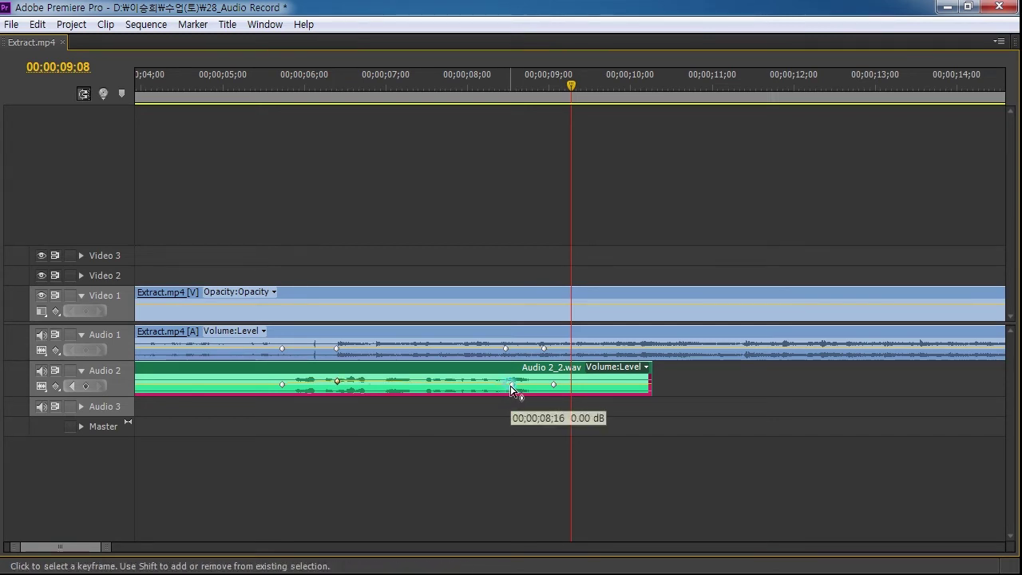
pyautogui.moveTo(512, 384); pyautogui.dragTo(514, 381)
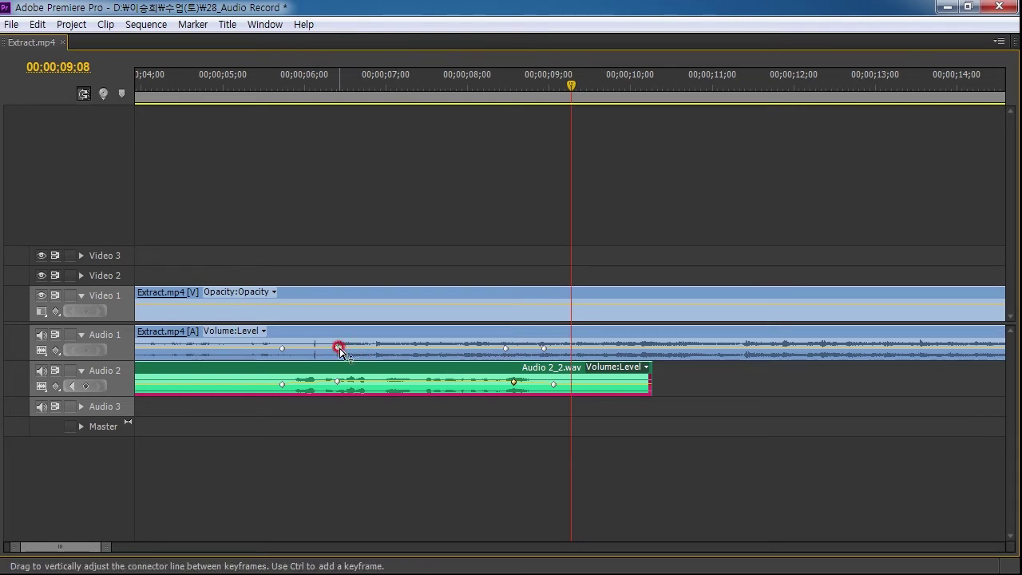
# Lower the two middle volume keyframes of the Extract.mp4 audio to duck it under the voice-over.
pyautogui.moveTo(336, 348)
pyautogui.mouseDown()
pyautogui.moveTo(337, 361)
pyautogui.moveTo(341, 349)
pyautogui.mouseUp()
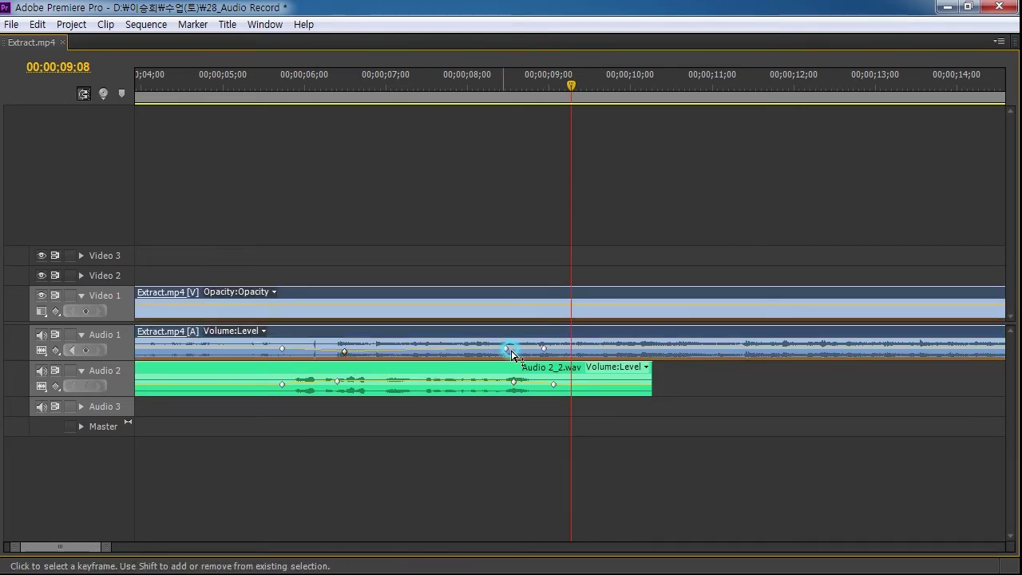
pyautogui.moveTo(506, 348); pyautogui.dragTo(507, 352)
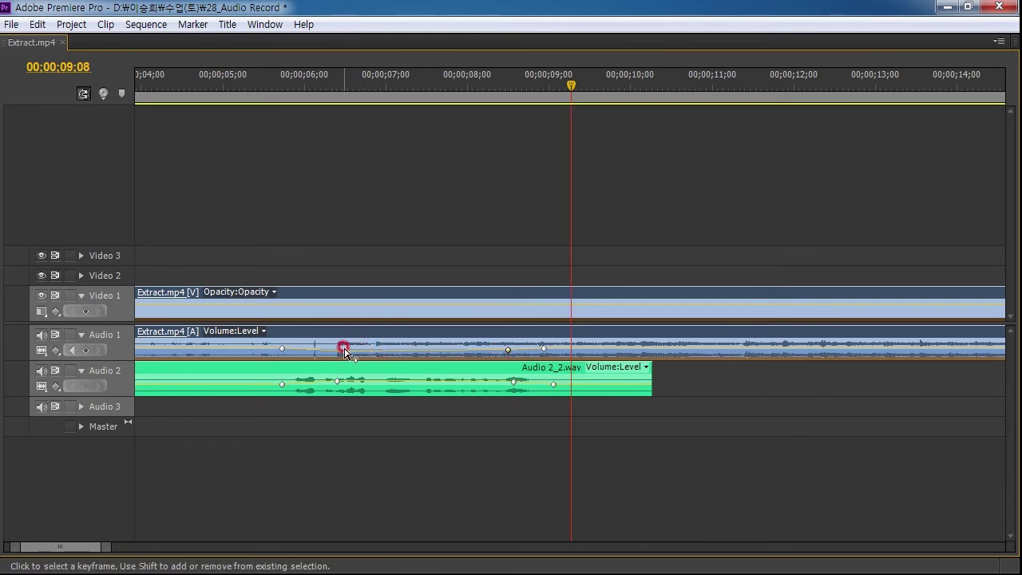
pyautogui.moveTo(347, 354); pyautogui.dragTo(348, 344)
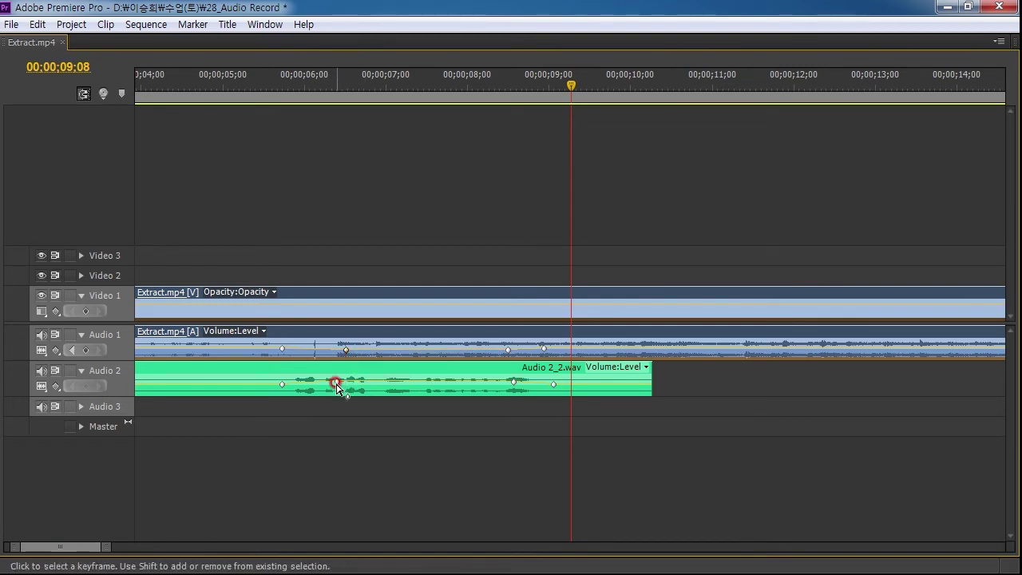
# Restore the panel layout, play the sequence from the start to hear the adjusted mix, and enlarge the Audio Mixer area.
pyautogui.press('`')
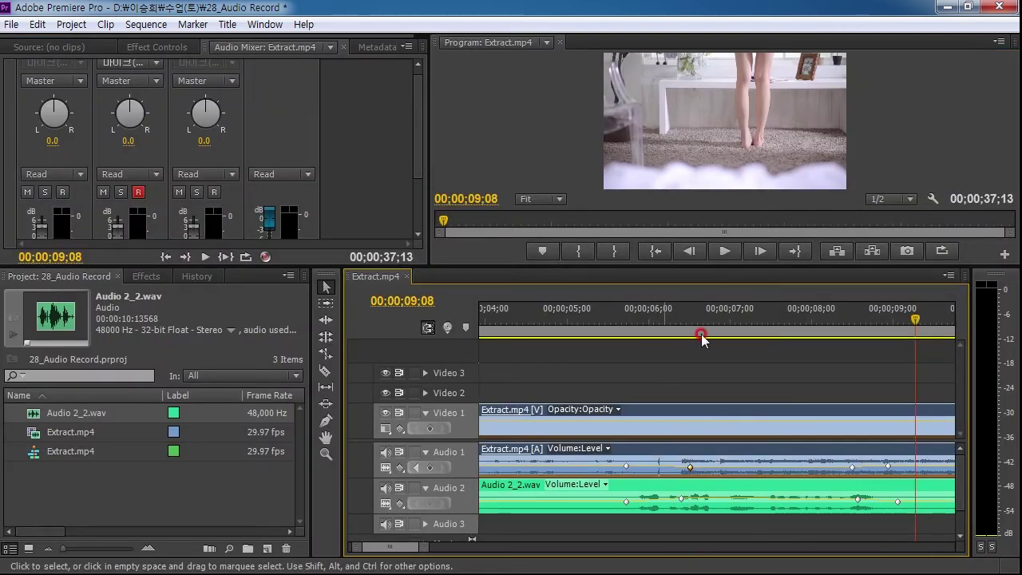
pyautogui.press('Home')
pyautogui.press('space')
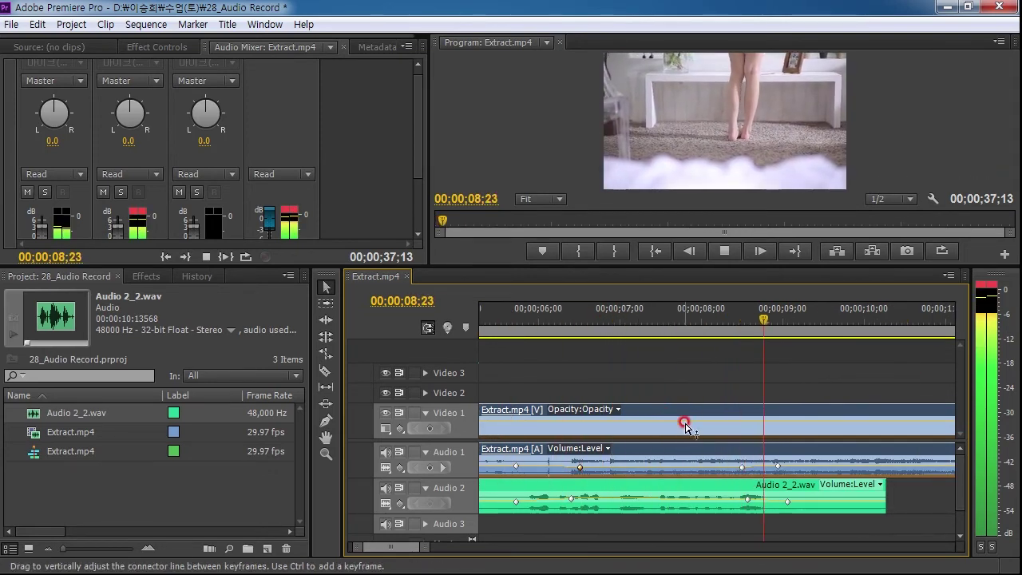
pyautogui.press('space')
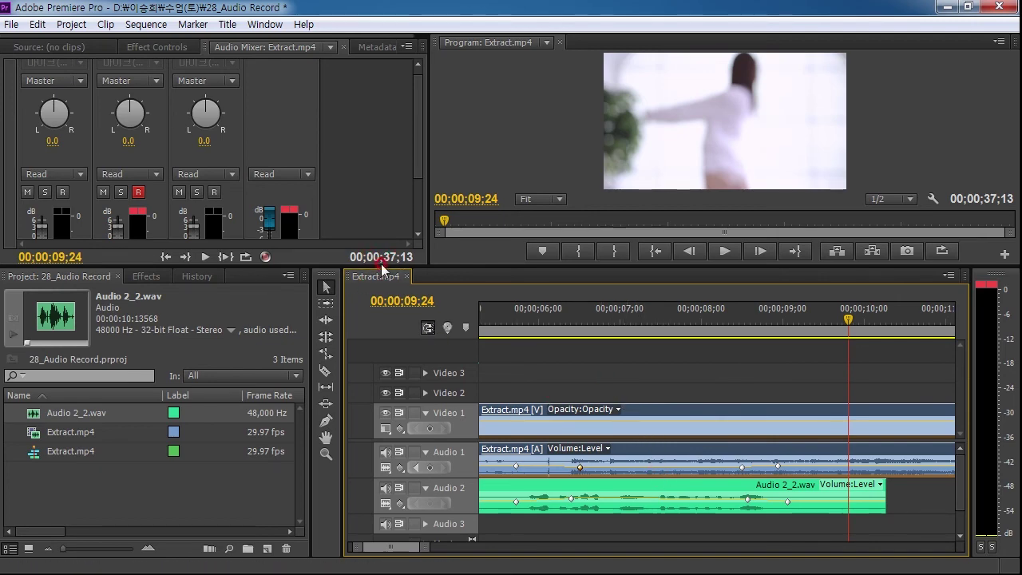
pyautogui.moveTo(381, 266); pyautogui.dragTo(393, 353)
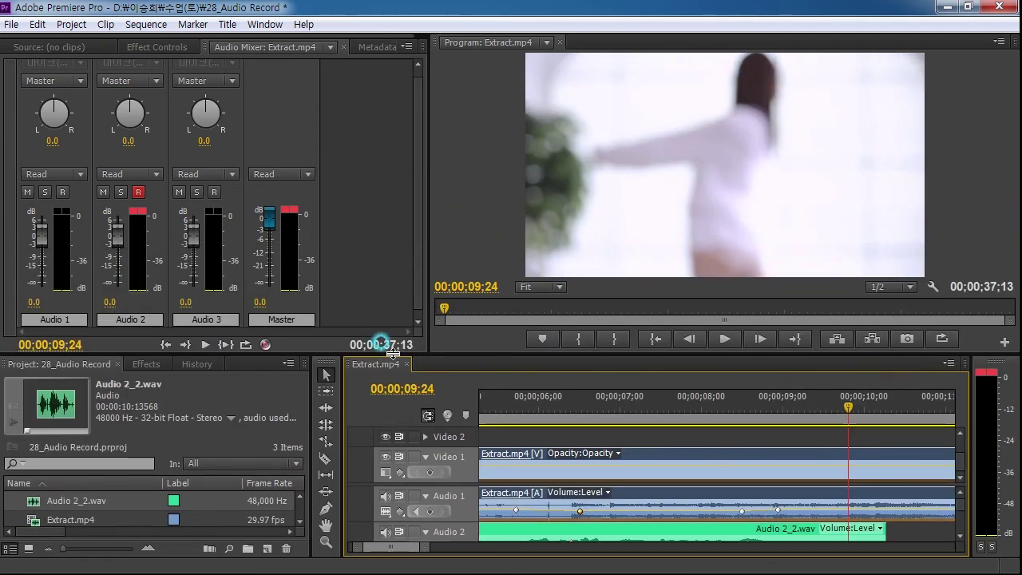